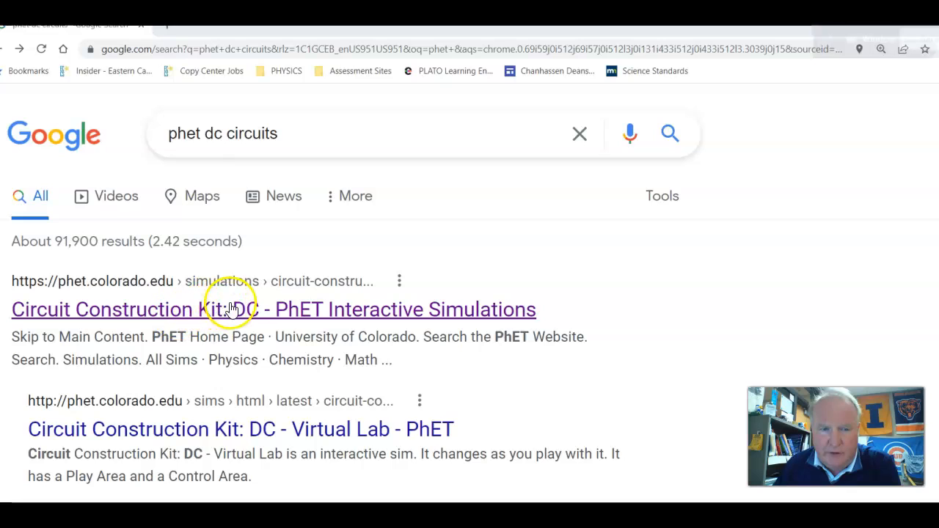
Open the PhET Circuit Construction Kit: DC simulation from the search results and start its Lab version
left_click(239, 311)
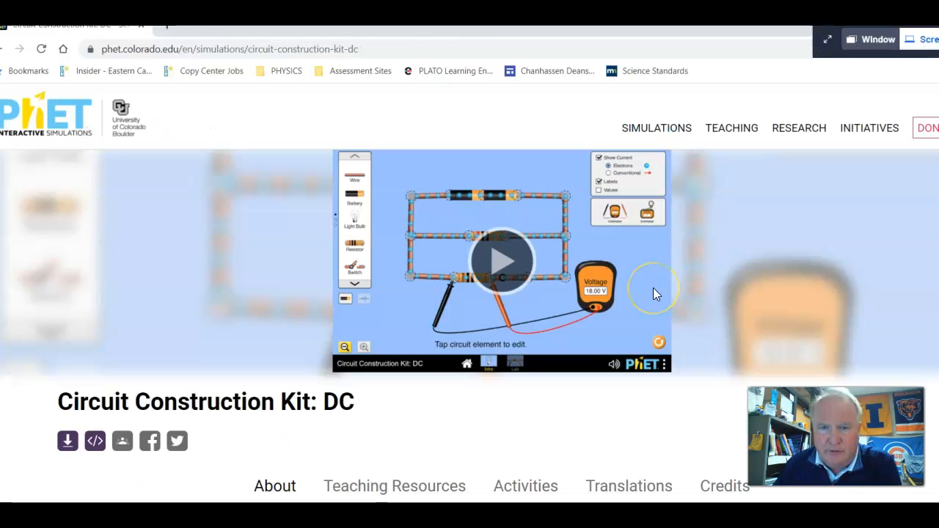
left_click(505, 261)
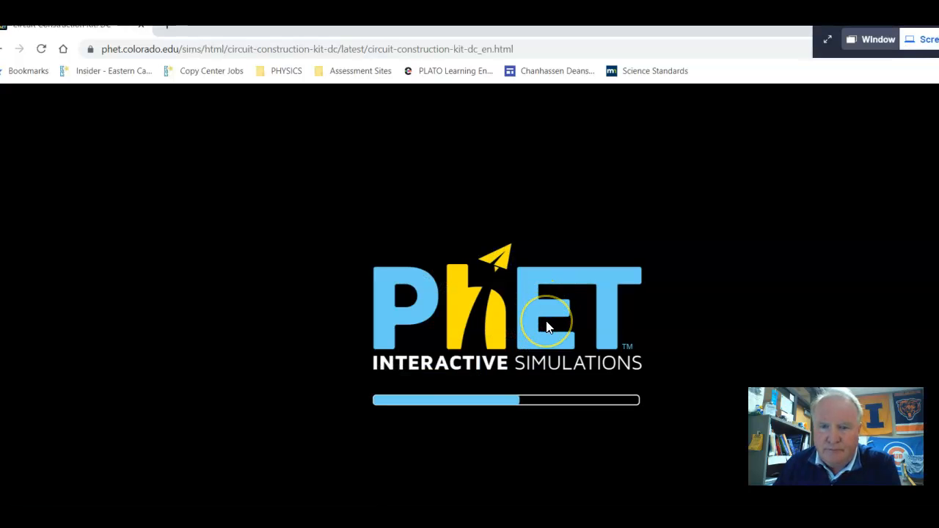
left_click(593, 289)
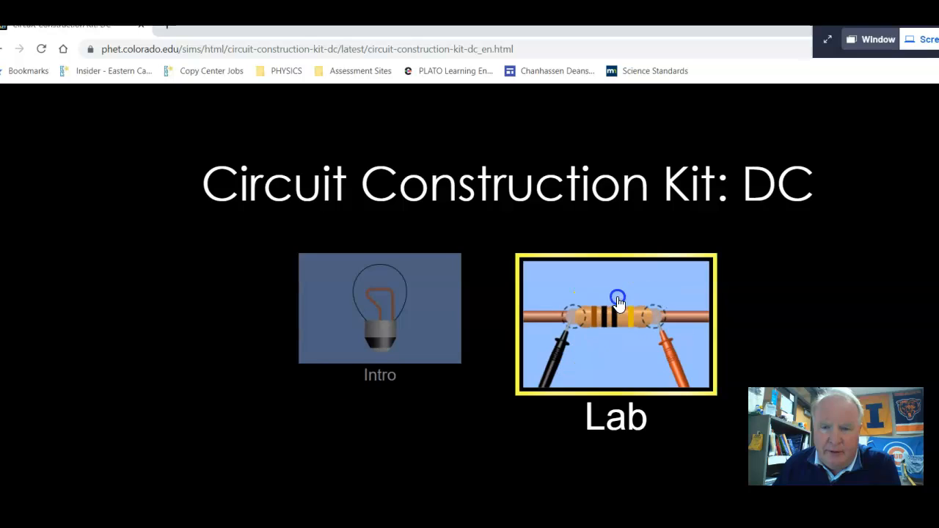
left_click(621, 308)
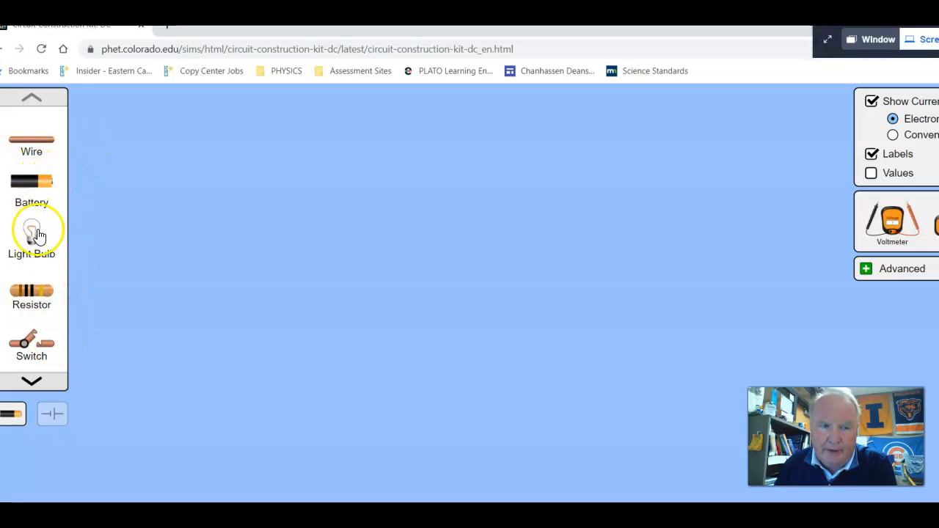
Look through all the circuit components on offer and return to the basic set
left_click(30, 380)
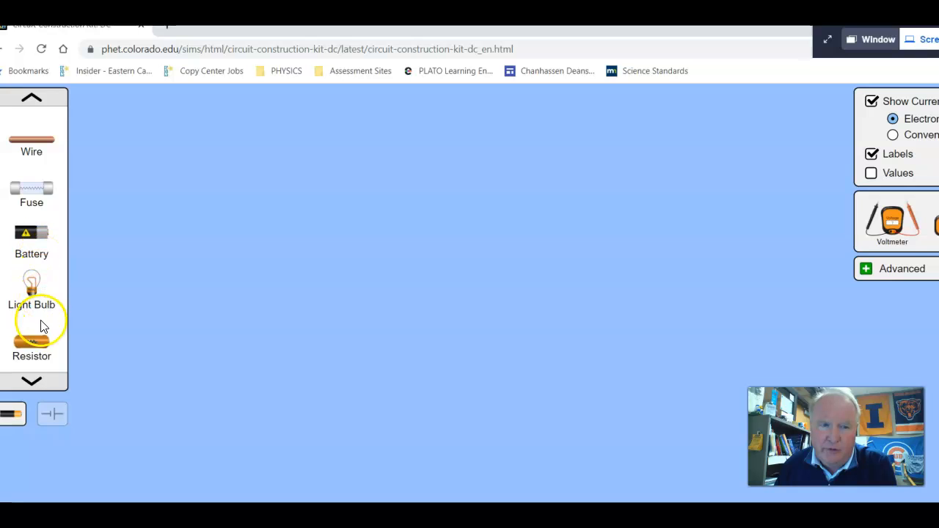
left_click(32, 381)
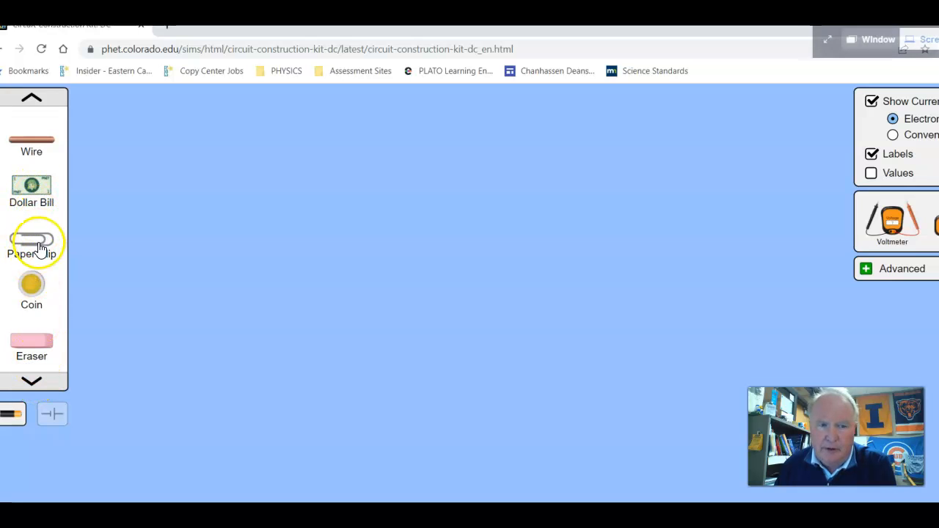
left_click(32, 379)
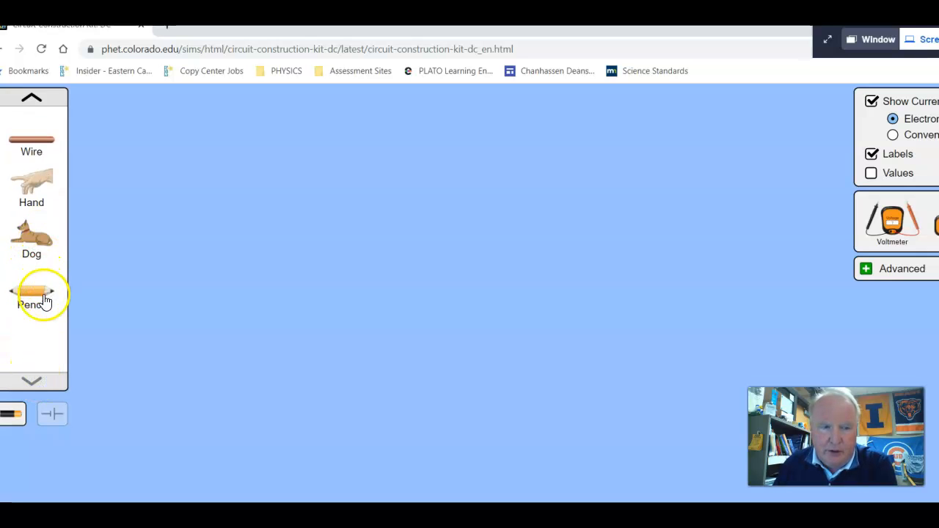
left_click(32, 107)
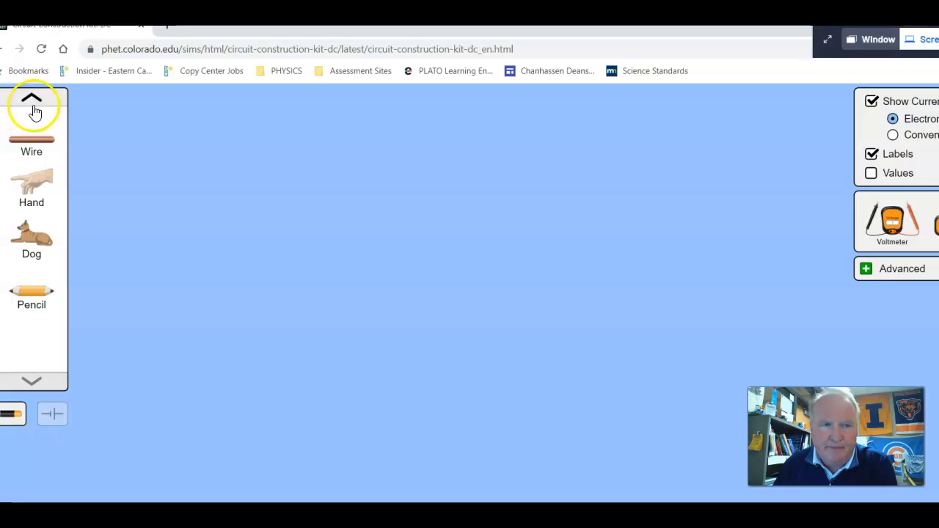
left_click(32, 104)
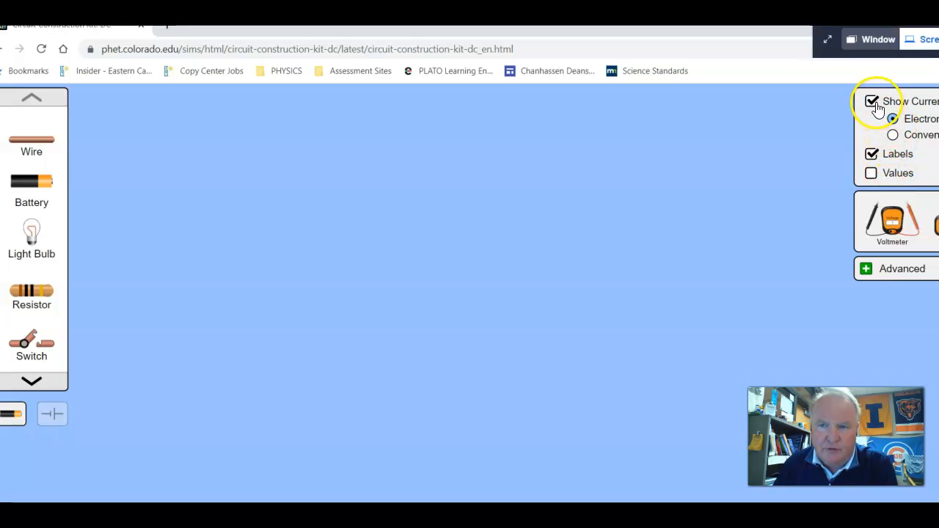
Display conventional current and component values, and place a battery in the upper part of the work area
left_click(894, 136)
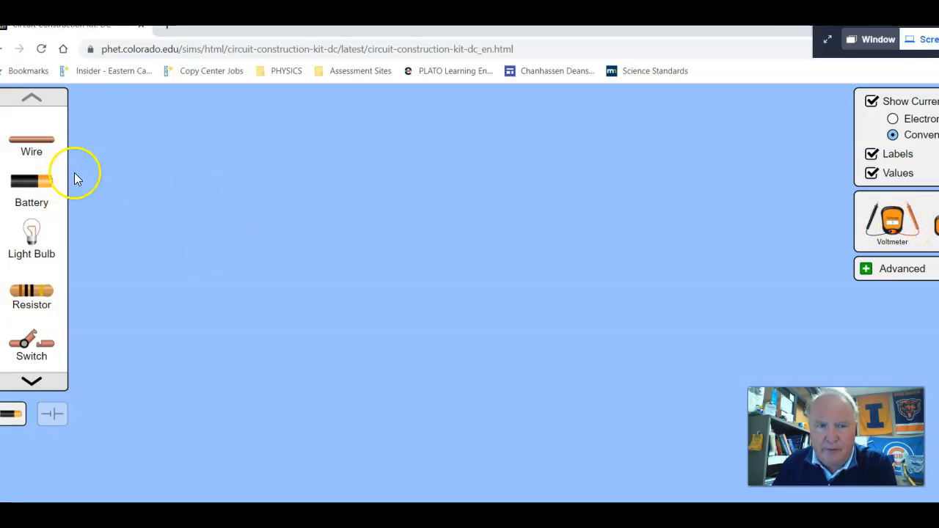
left_click_drag(42, 181, 334, 167)
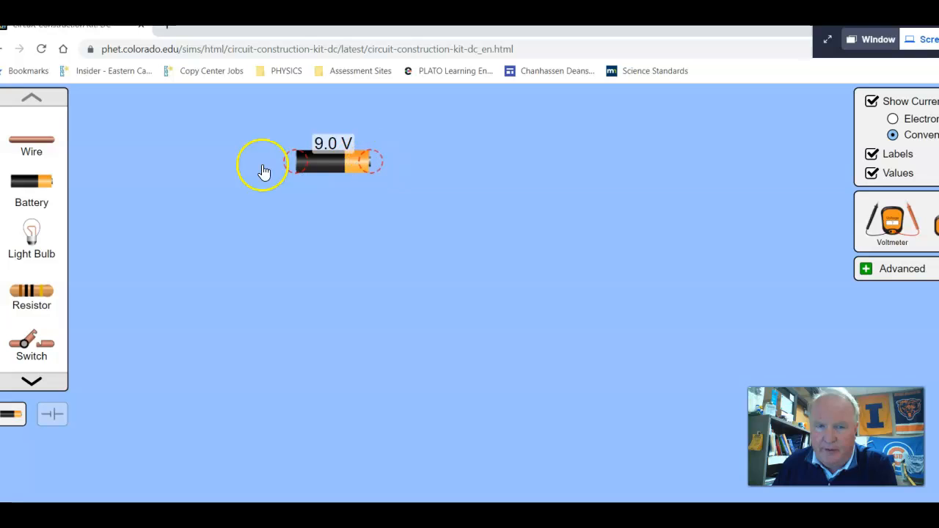
Run two joined wires from the battery's positive terminal, sloping down to a corner and back below the battery
left_click_drag(44, 146, 465, 201)
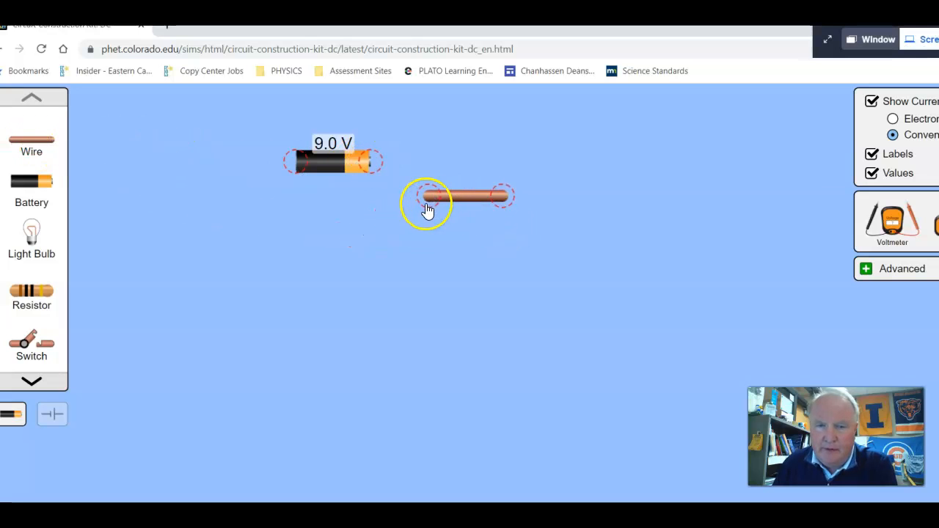
left_click_drag(429, 200, 386, 176)
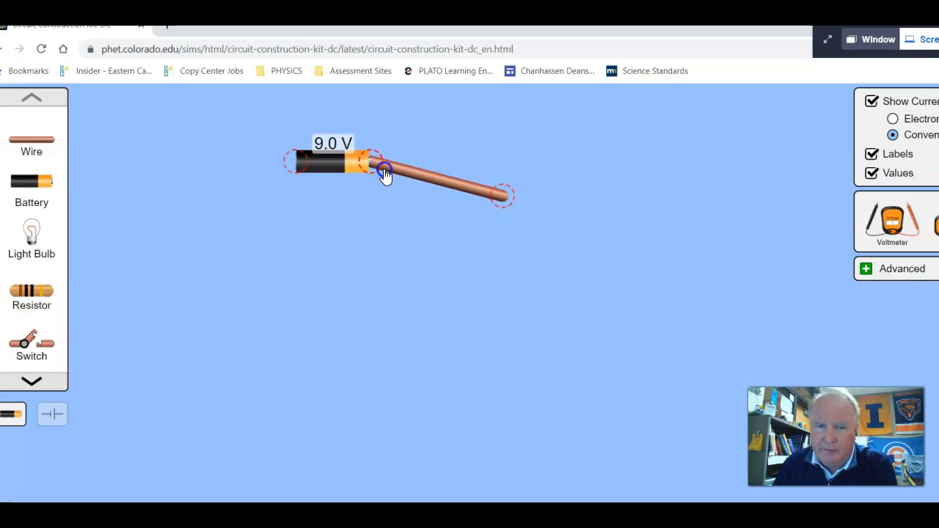
left_click_drag(503, 195, 503, 275)
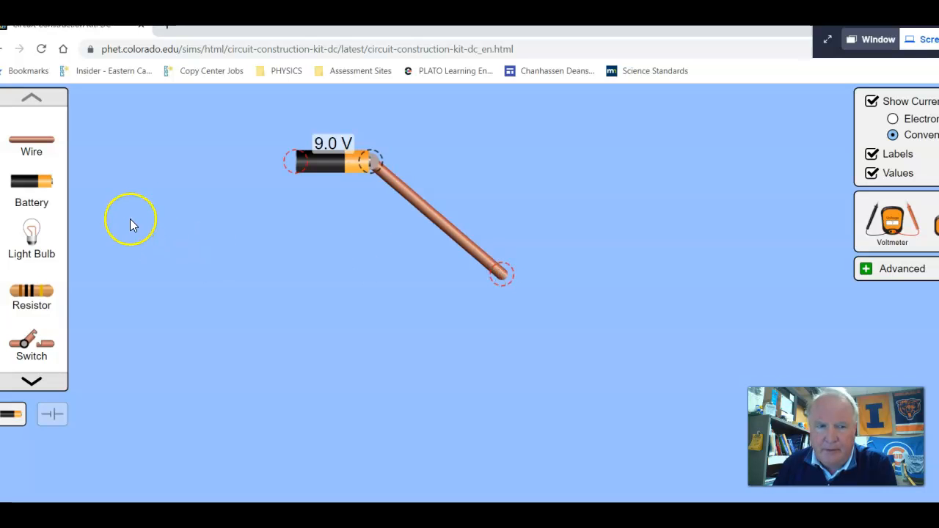
left_click_drag(45, 146, 383, 338)
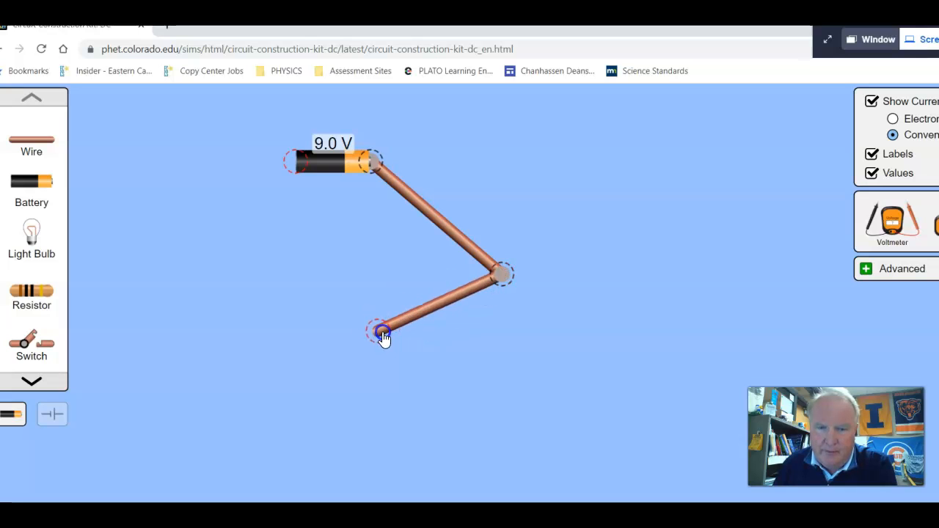
Add a light bulb below the battery and a loose horizontal wire beside it
left_click_drag(31, 238, 300, 337)
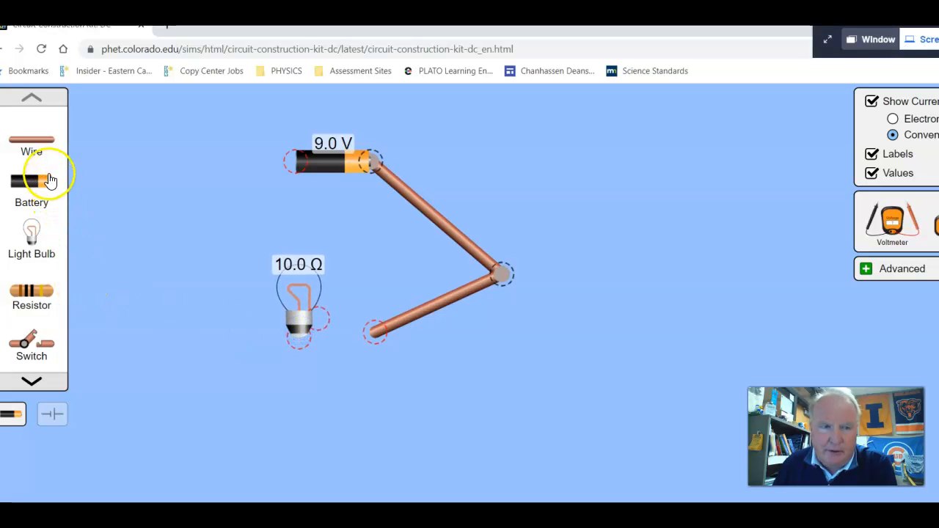
left_click_drag(44, 139, 196, 347)
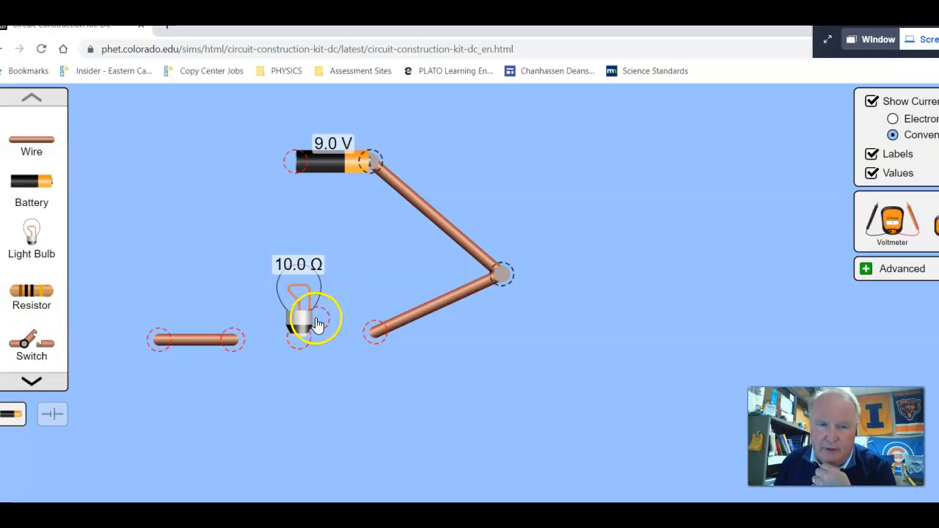
Try attaching both neighbouring wires to the contact at the light bulb's base
left_click(301, 339)
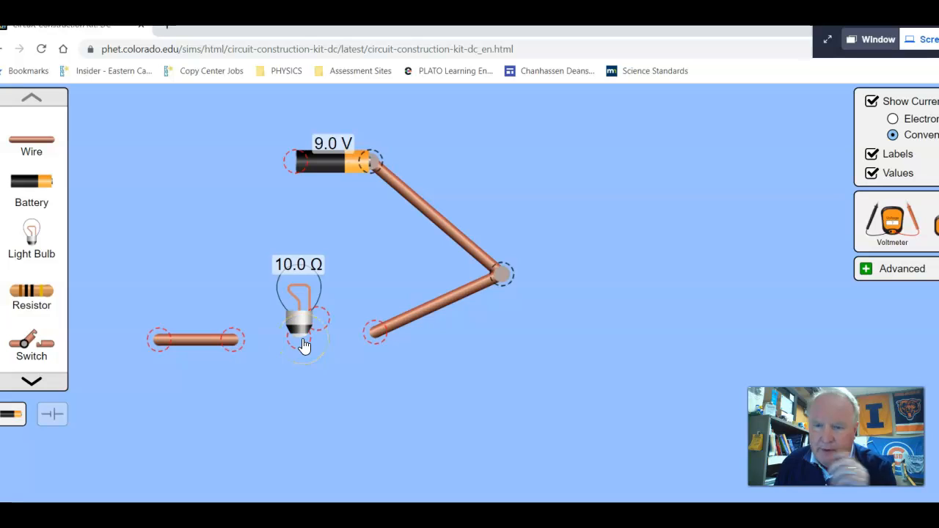
left_click(356, 339)
left_click_drag(375, 341, 308, 351)
left_click_drag(236, 339, 294, 338)
left_click_drag(299, 409, 331, 289)
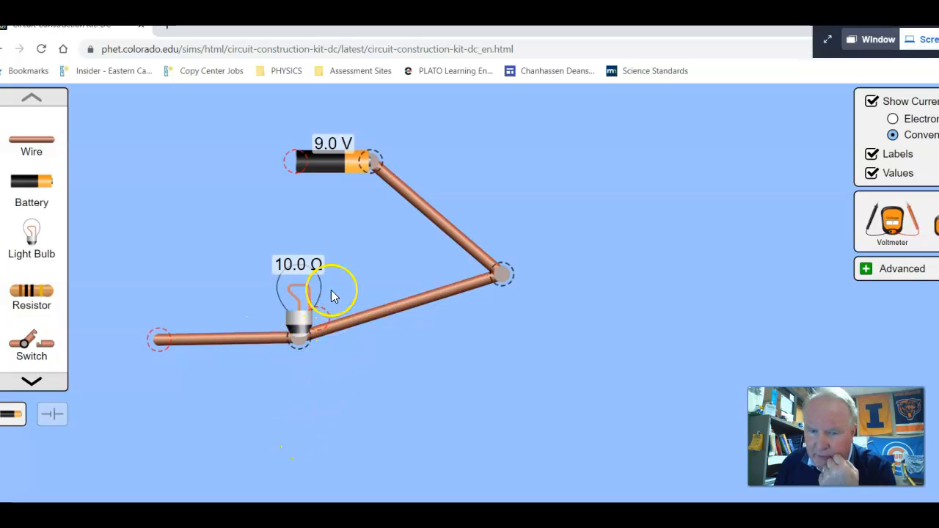
Cut the shared junction at the light bulb's base to separate both wires from the bulb
left_click(303, 337)
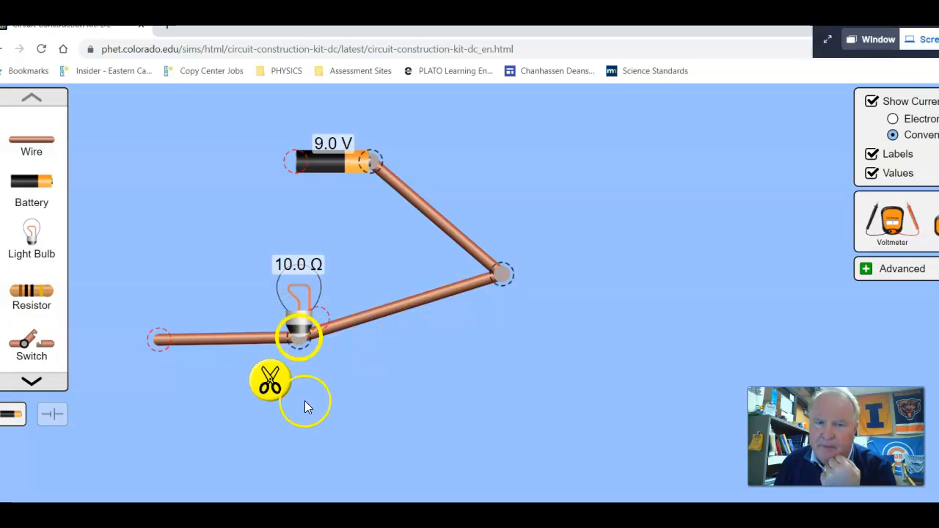
left_click(365, 376)
left_click(302, 339)
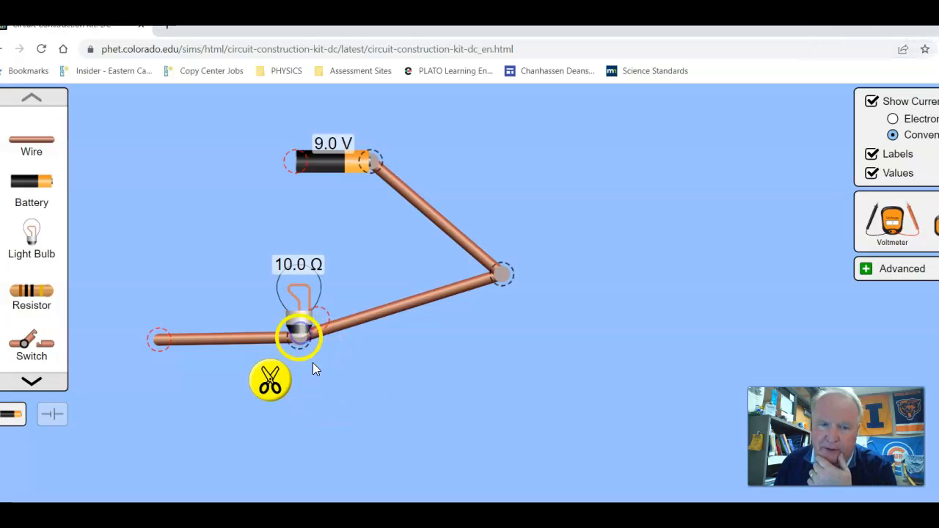
left_click(271, 381)
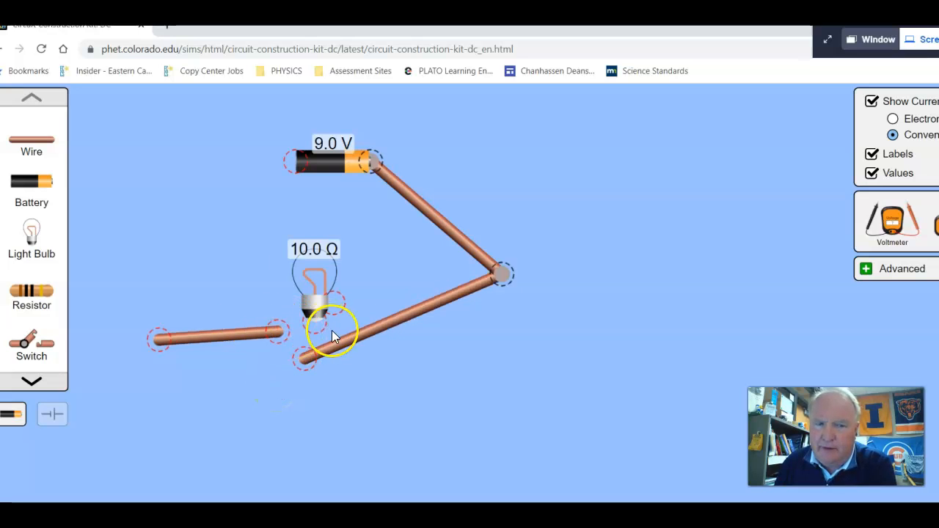
Connect the battery's wire to the bulb's side contact and the loose wire to its base contact, raising that wire's free end
left_click_drag(321, 364, 367, 312)
left_click_drag(546, 223, 528, 272)
left_click_drag(279, 332, 315, 336)
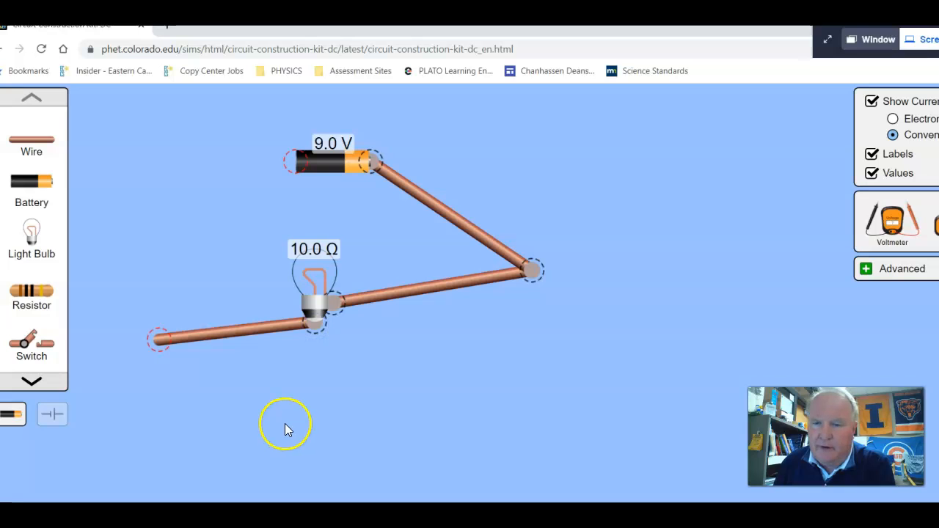
left_click_drag(159, 340, 167, 297)
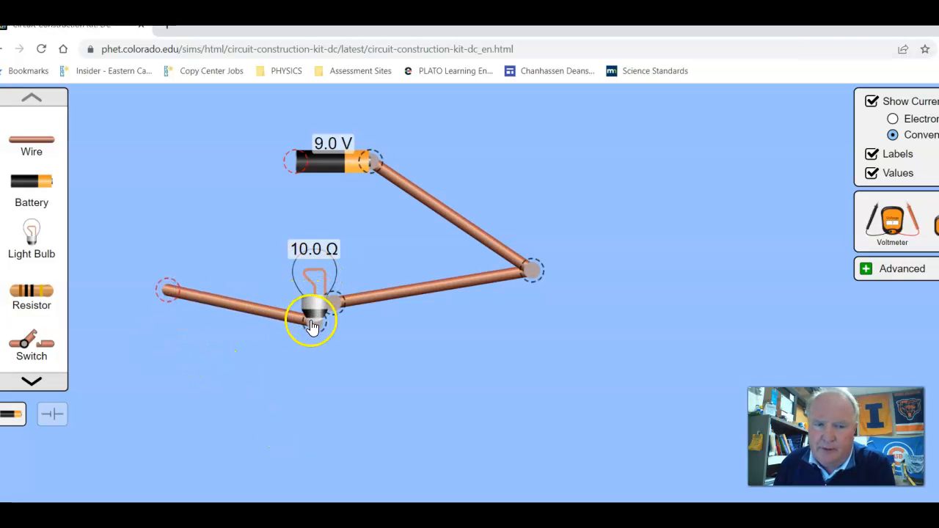
Attach an upright switch to the bulb wire's free end and wire it to the battery's negative terminal
left_click_drag(60, 358, 119, 295)
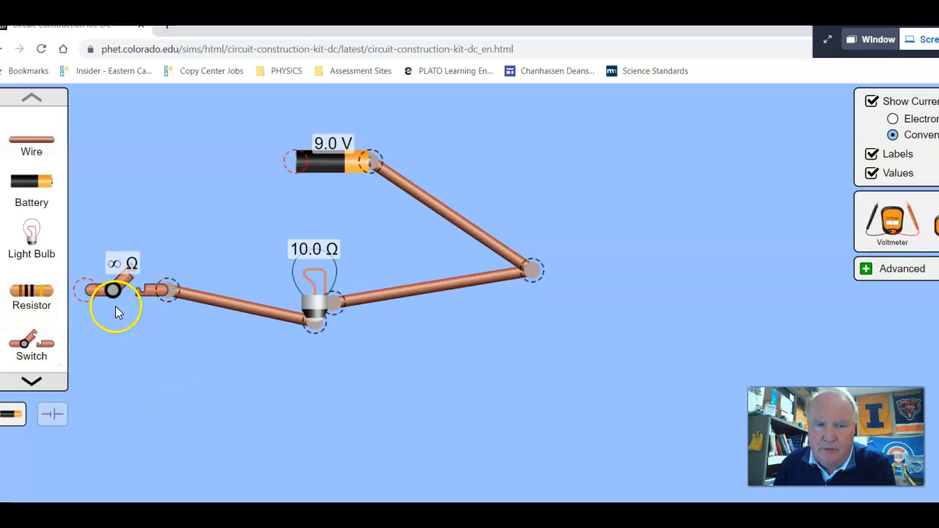
left_click_drag(102, 301, 176, 225)
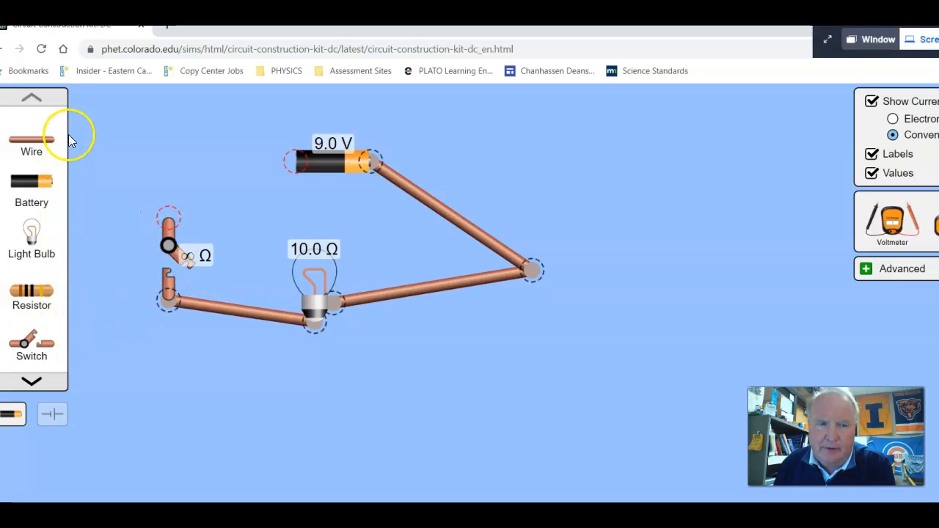
left_click_drag(55, 142, 178, 221)
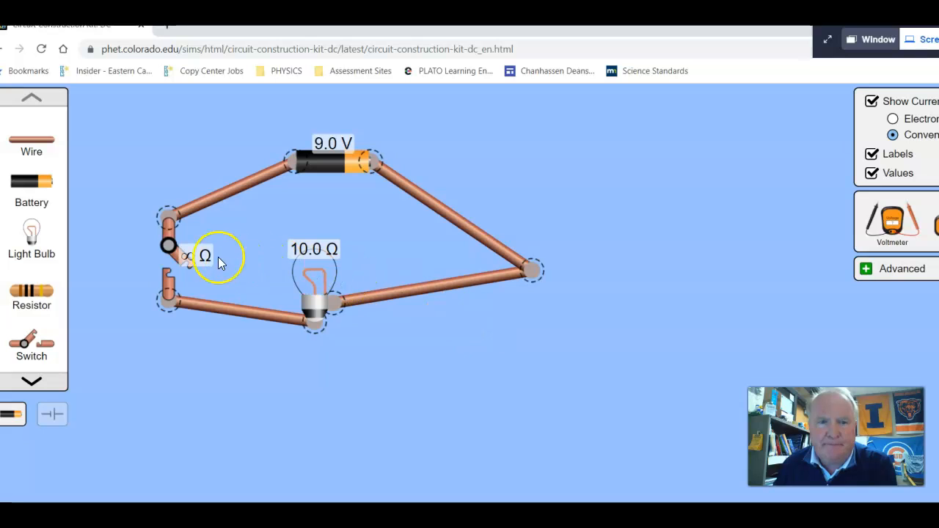
Close the switch so current flows through the circuit
left_click(184, 257)
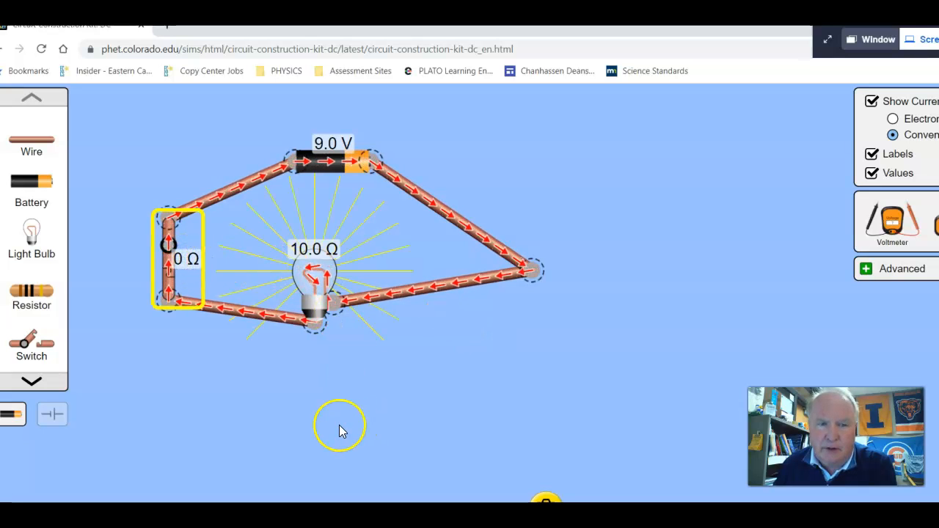
left_click(303, 423)
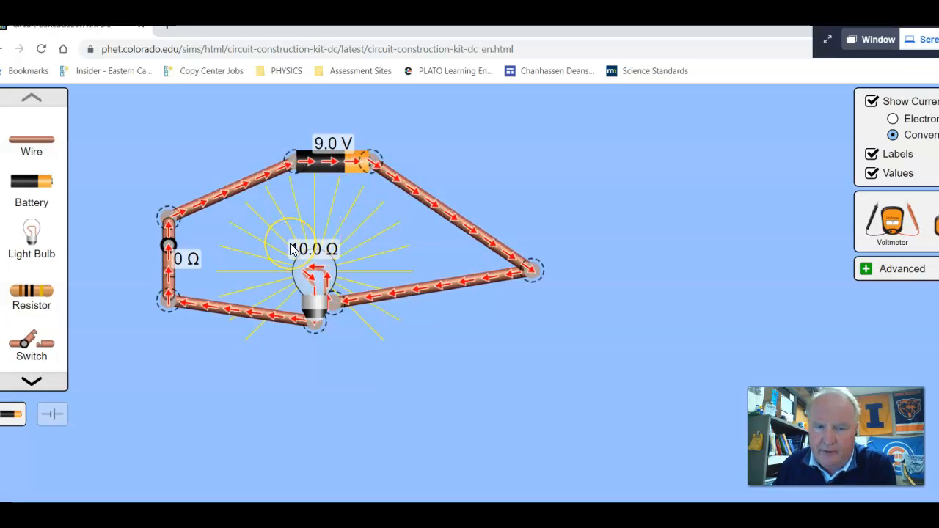
Add a voltmeter beside the circuit and measure the battery's voltage, with black on the negative and red on the positive terminal
left_click_drag(895, 226, 508, 419)
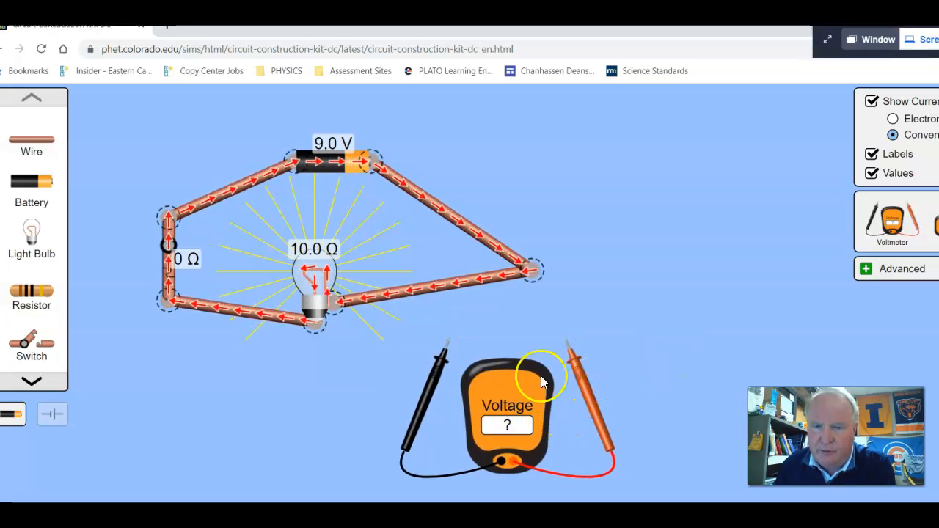
left_click_drag(426, 387, 265, 224)
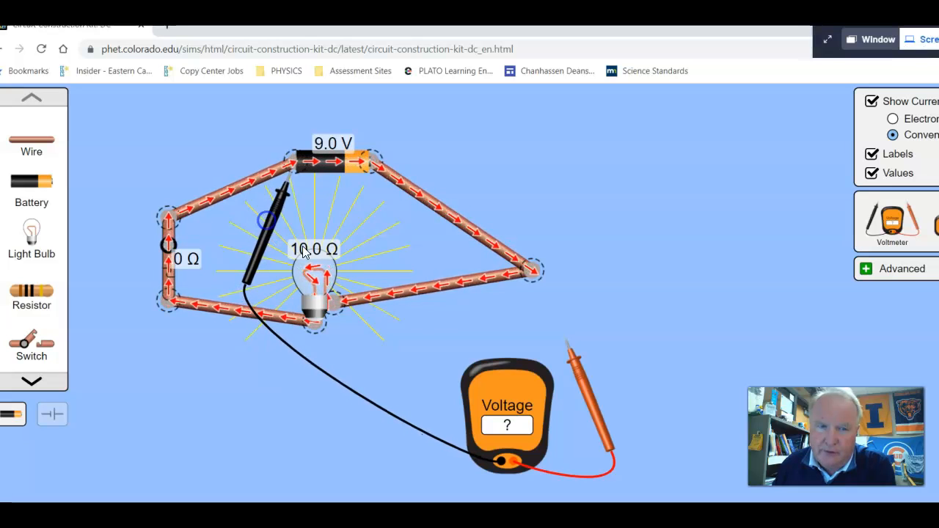
left_click_drag(580, 380, 389, 202)
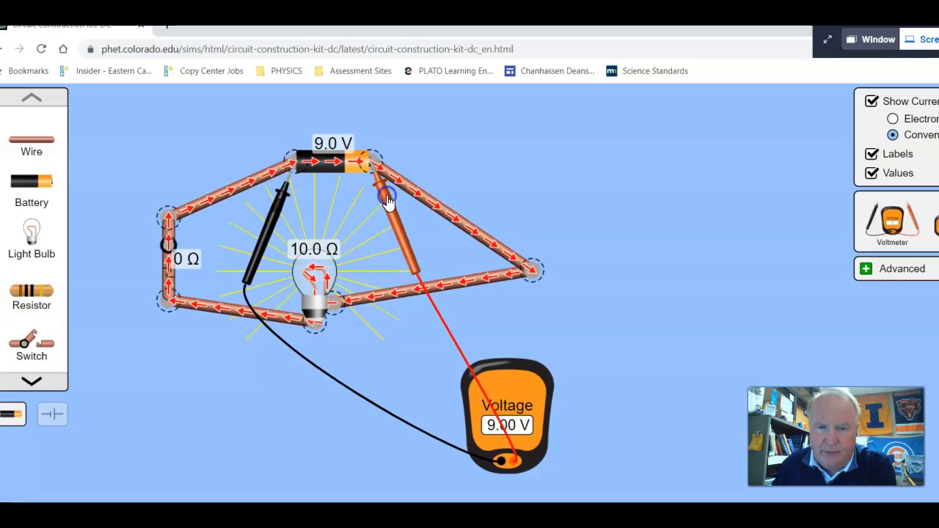
left_click_drag(536, 396, 646, 273)
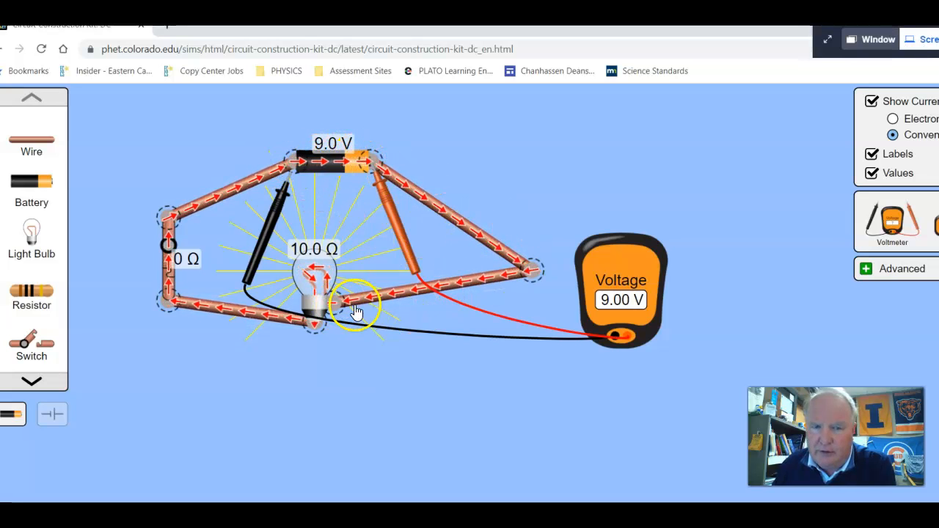
Measure the voltage across the light bulb with the red probe on its side contact and the black probe on its base
left_click_drag(292, 212, 317, 433)
left_click_drag(412, 293, 409, 336)
left_click_drag(402, 246, 366, 376)
left_click_drag(320, 431, 312, 368)
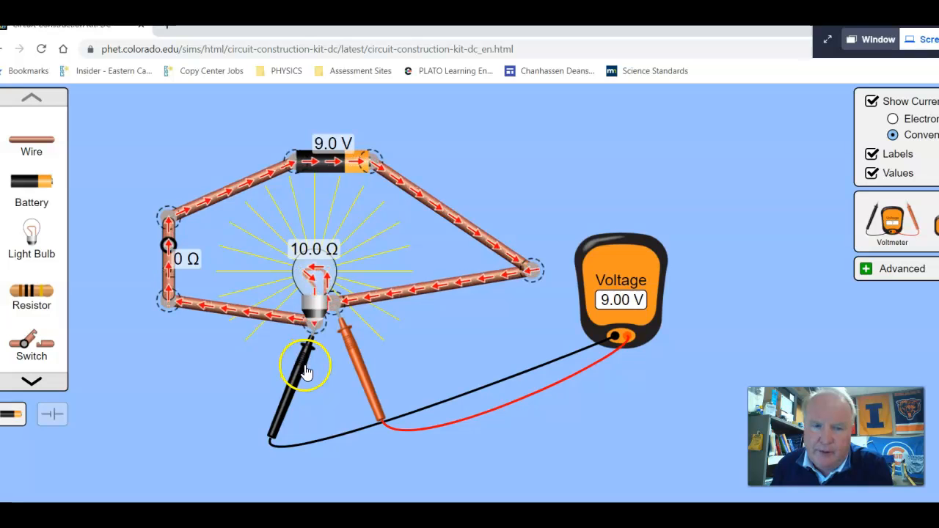
Swap the voltmeter probes on the light bulb's contacts to measure its voltage with reversed polarity
left_click_drag(307, 372, 431, 348)
left_click_drag(363, 358, 336, 377)
left_click_drag(409, 367, 311, 364)
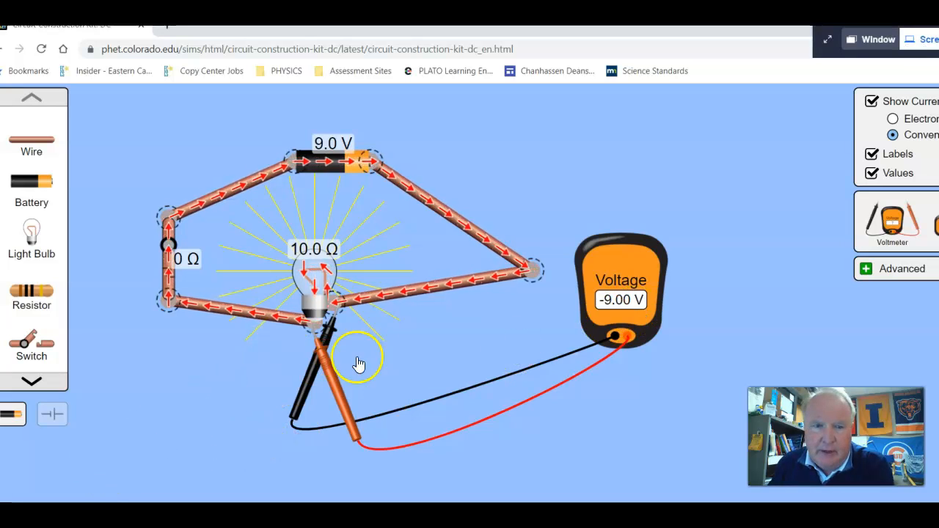
Split the junction between the battery's wire and the light bulb's wire, and move the free wire ends apart to leave a gap
left_click(533, 278)
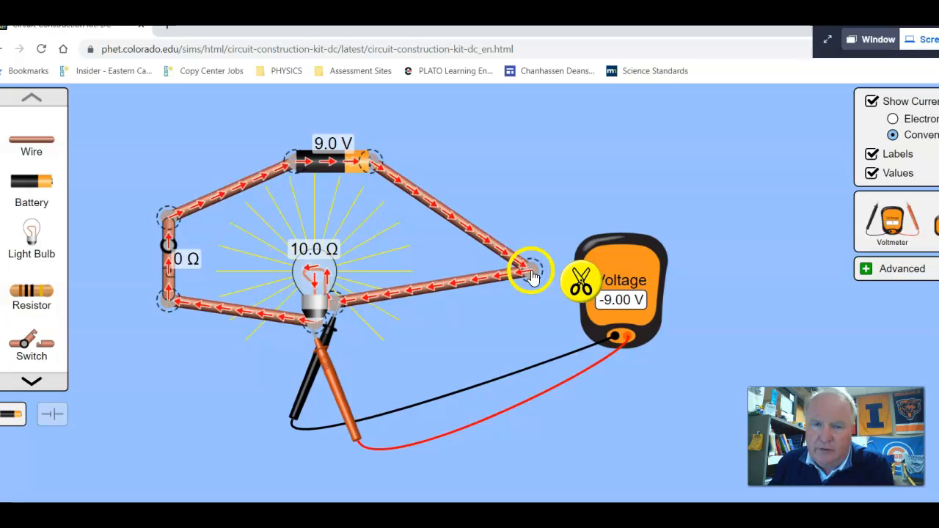
left_click(581, 286)
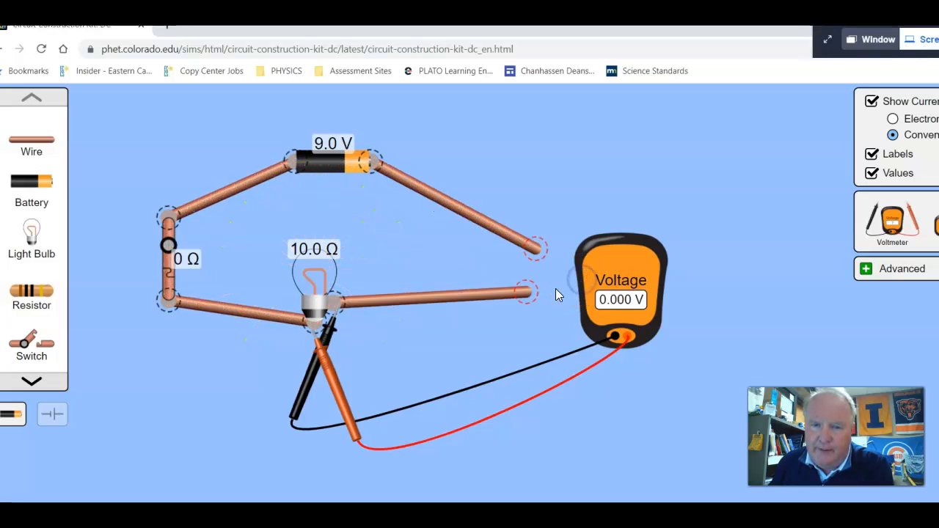
left_click_drag(528, 250, 475, 182)
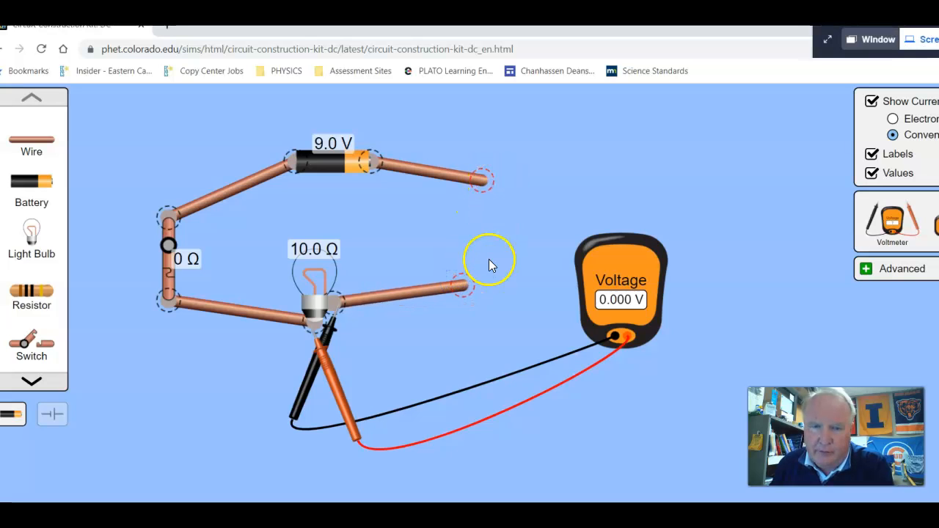
Bridge the gap between the free wire ends with an eraser, and move both voltmeter probes off the light bulb's contacts
left_click(31, 380)
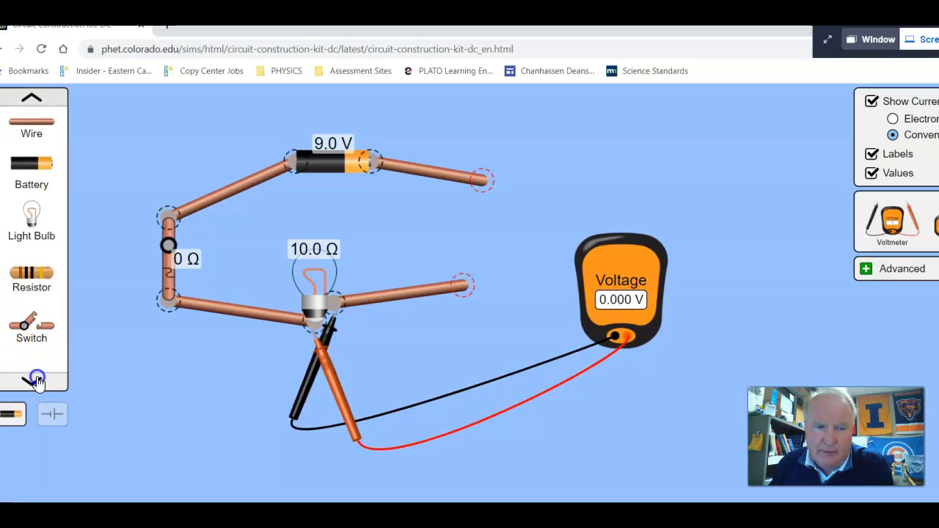
mouse_move(40, 350)
left_mouse_down()
mouse_move(438, 261)
mouse_move(523, 223)
mouse_move(532, 197)
mouse_move(518, 277)
mouse_move(485, 281)
left_mouse_up()
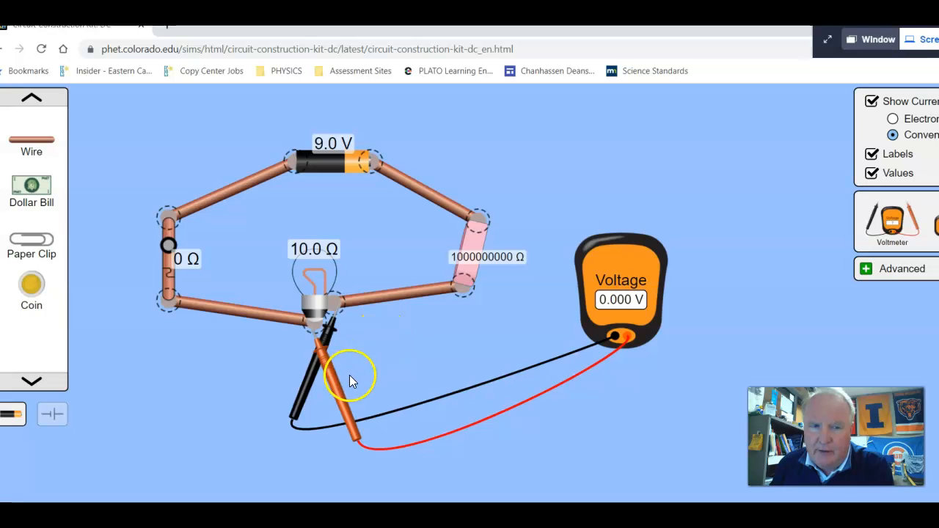
left_click_drag(324, 359, 295, 403)
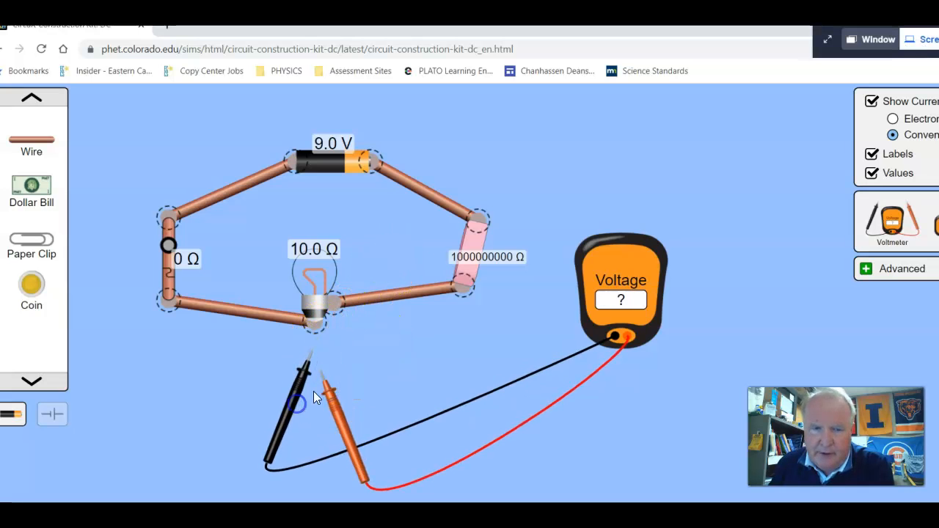